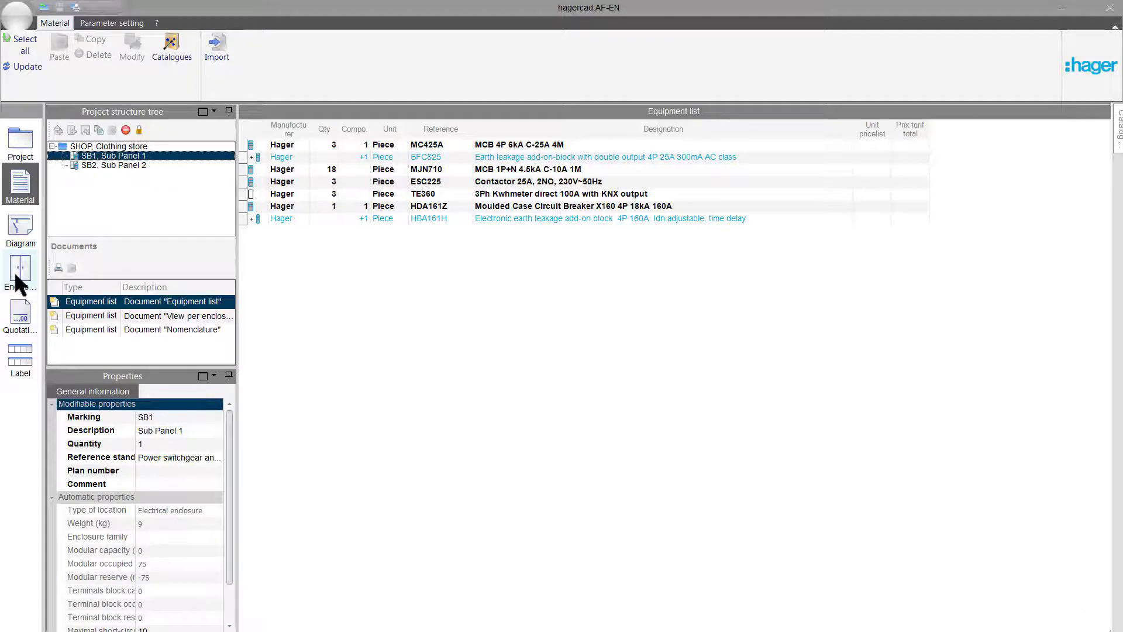
# Start the automatic enclosure calculation for Sub Panel 1 with a minimum protection class of IP 30.
pyautogui.click(10, 281)
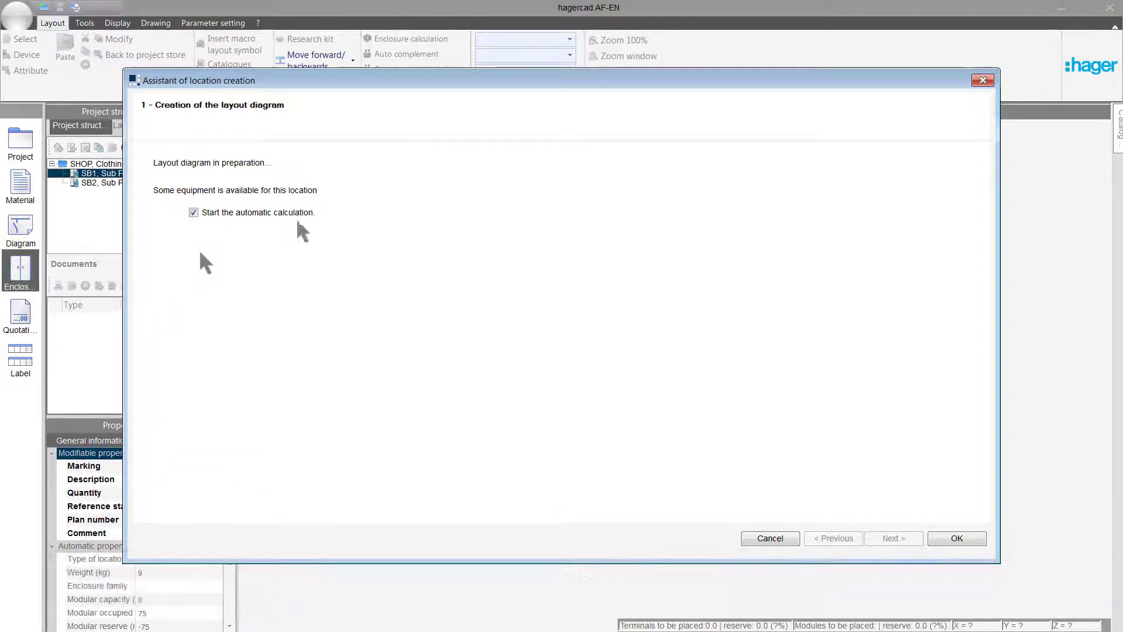
pyautogui.click(957, 537)
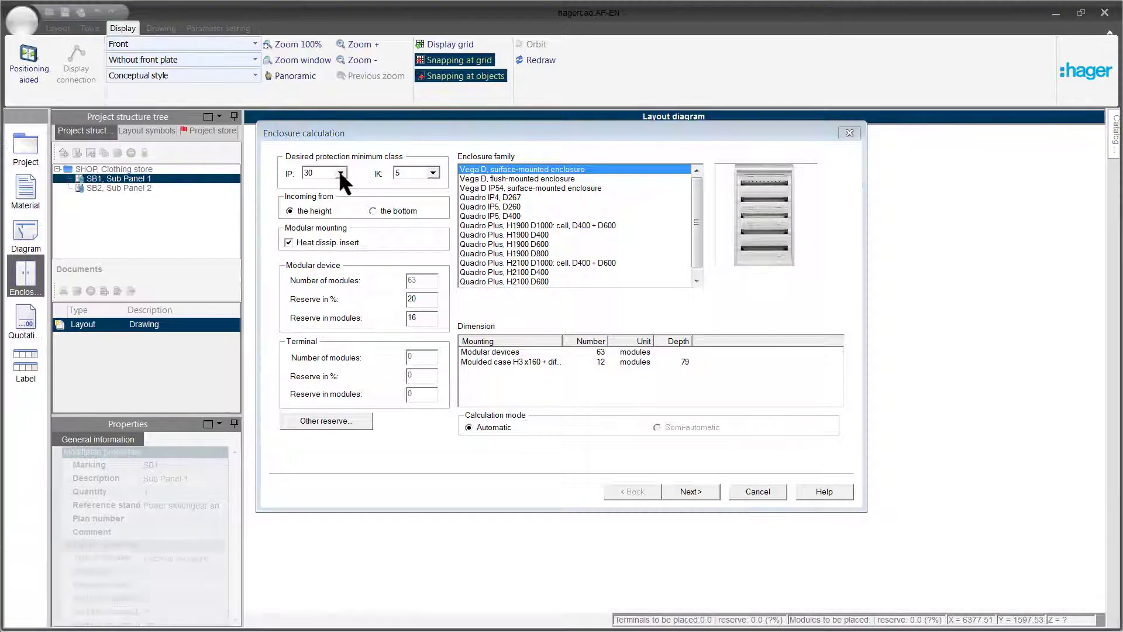
pyautogui.click(339, 173)
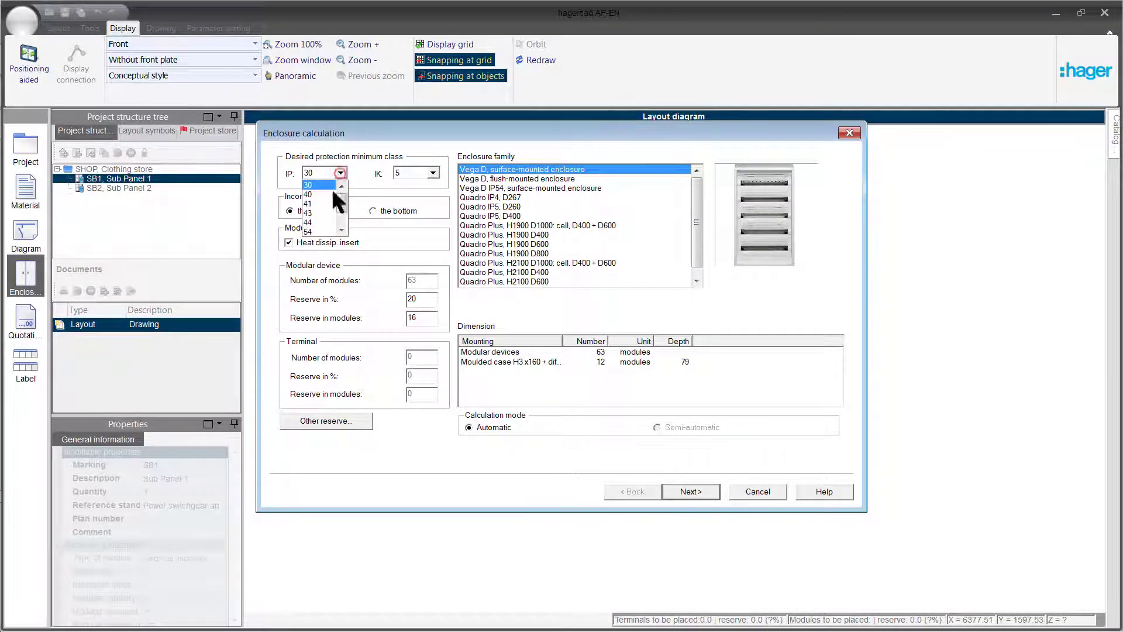
pyautogui.click(331, 184)
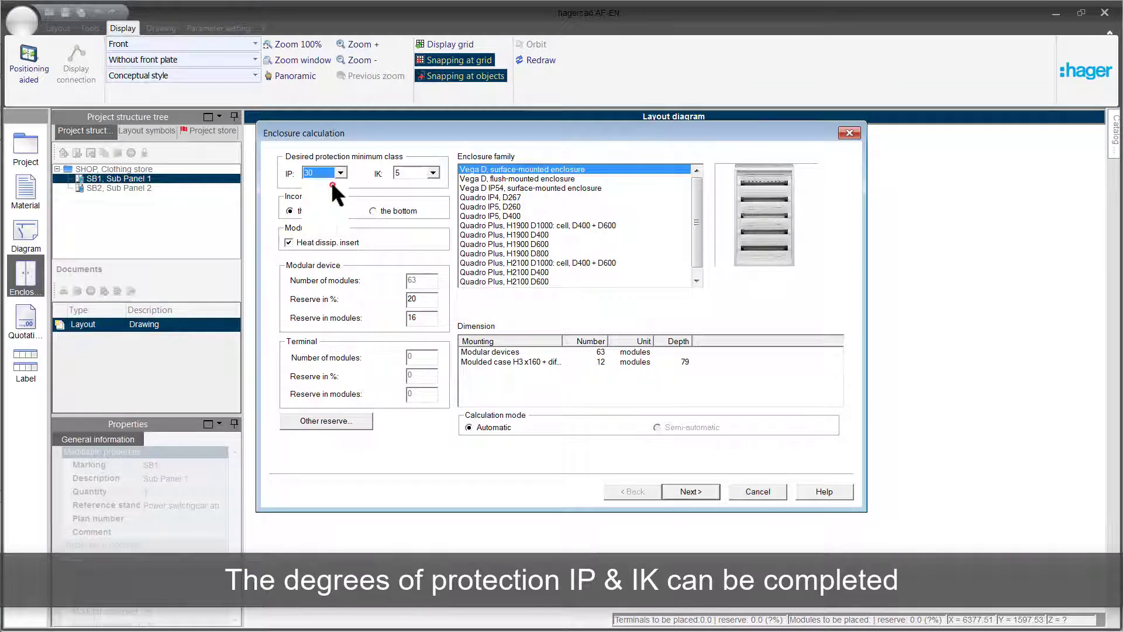
# Set the modular device reserve to 20 % and choose the Vega D, surface-mounted enclosure family for the calculation.
pyautogui.click(503, 188)
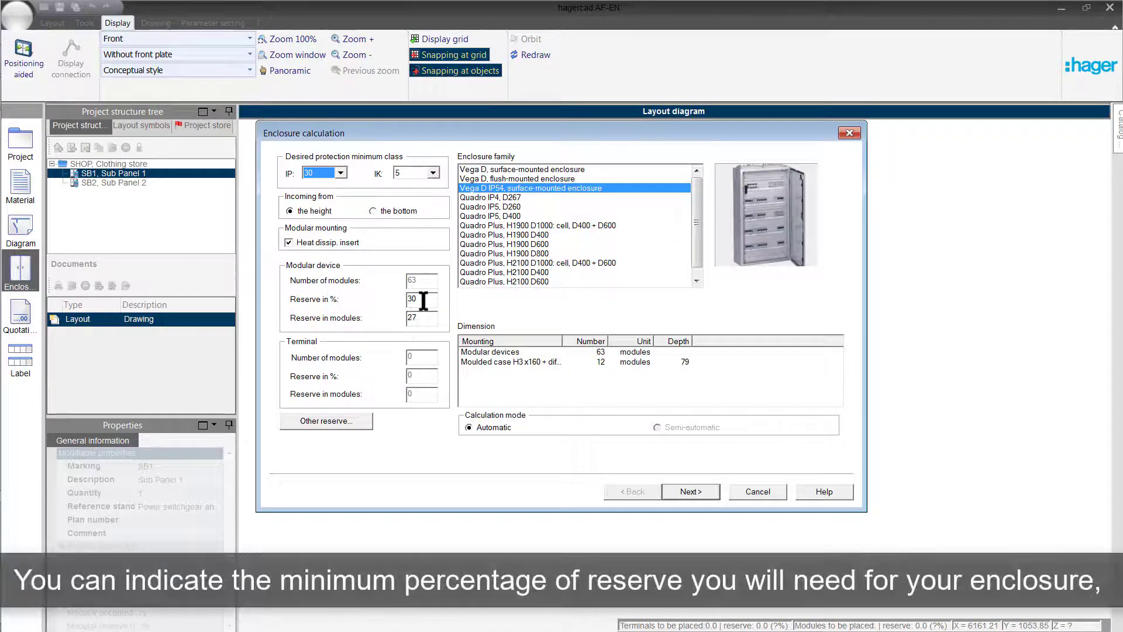
pyautogui.moveTo(424, 300); pyautogui.dragTo(403, 302)
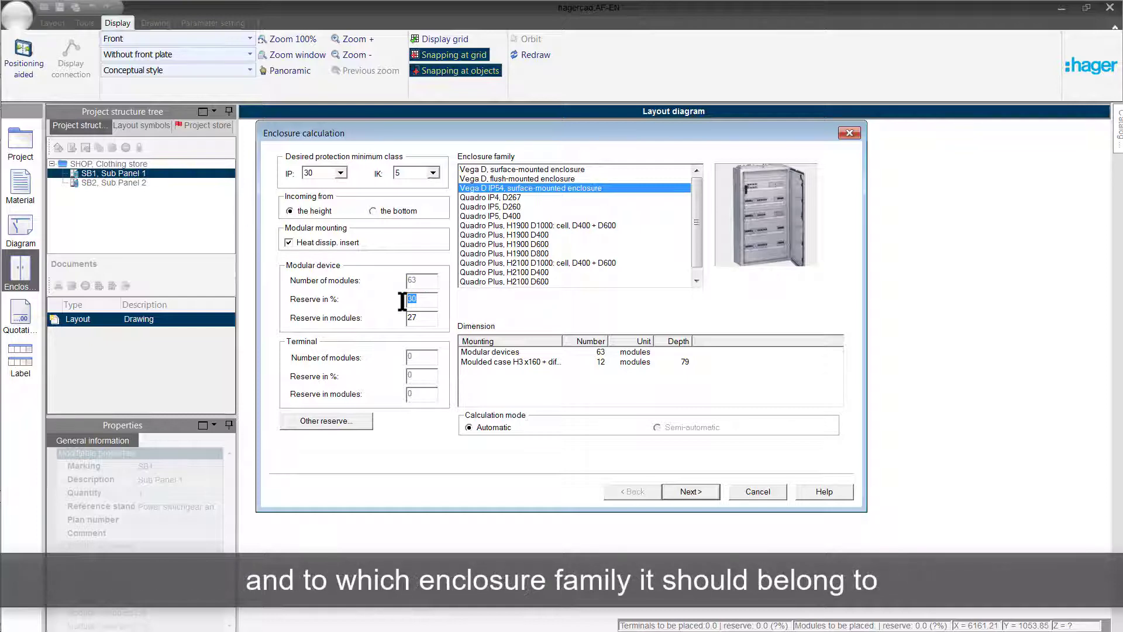
pyautogui.press('capslock')
pyautogui.write('20')
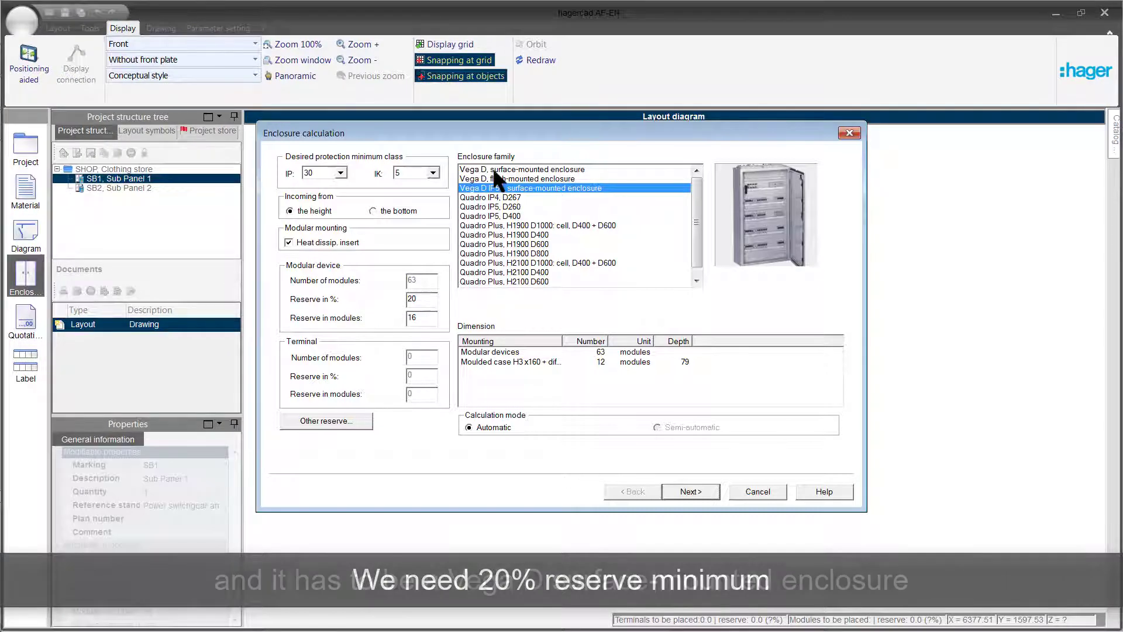
pyautogui.click(492, 169)
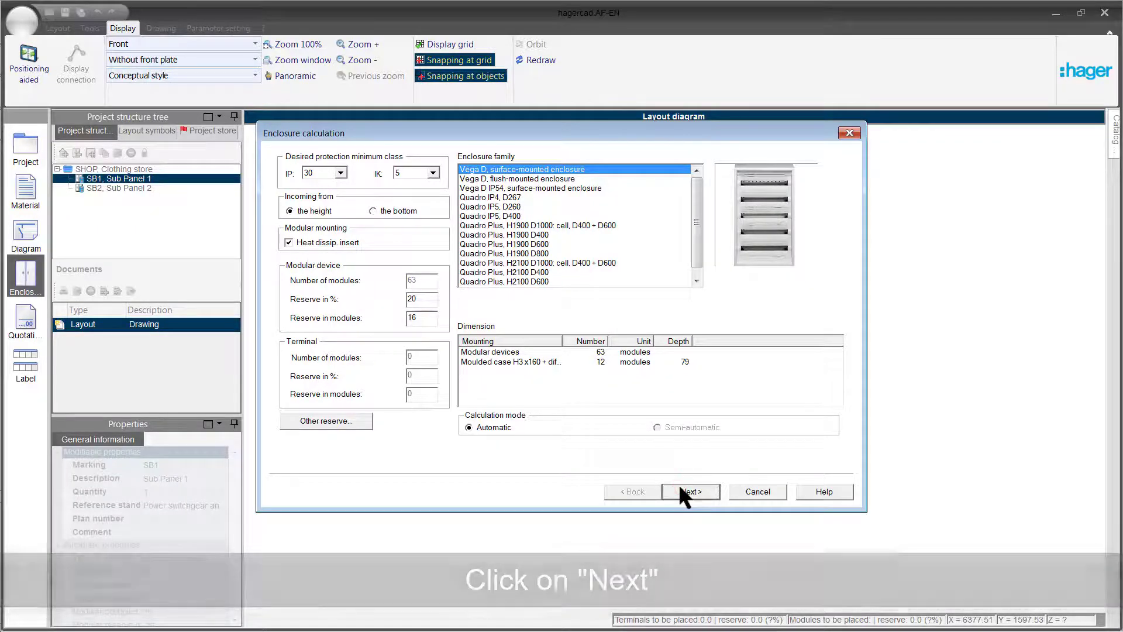
pyautogui.click(681, 490)
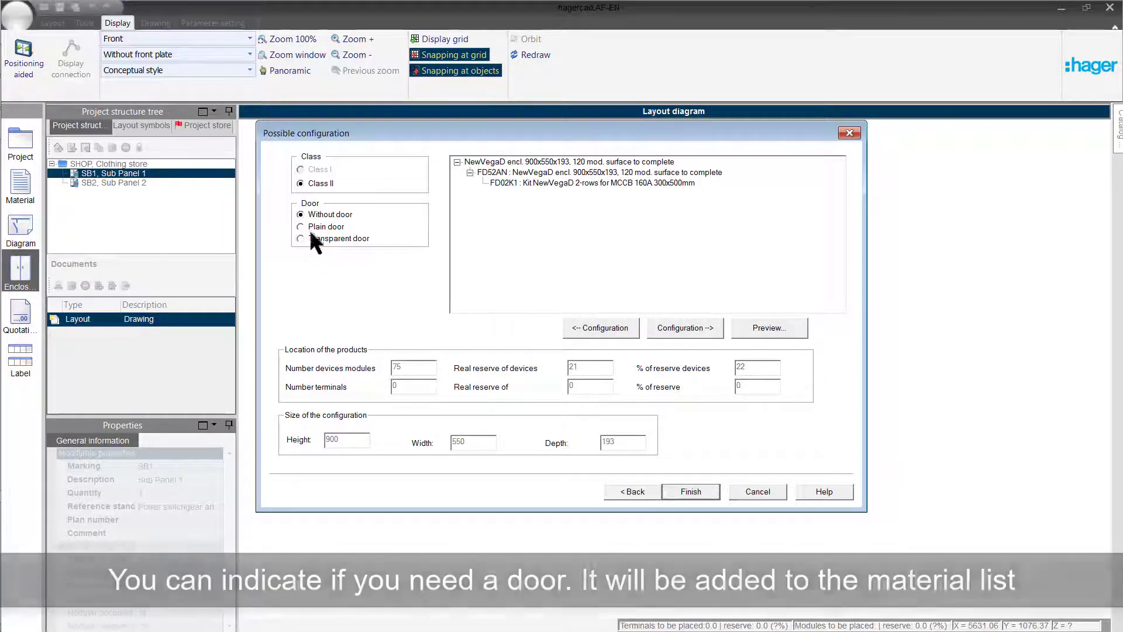
# Add a plain door to the proposed enclosure, then accept the configuration after previewing it in the layout diagram.
pyautogui.click(300, 226)
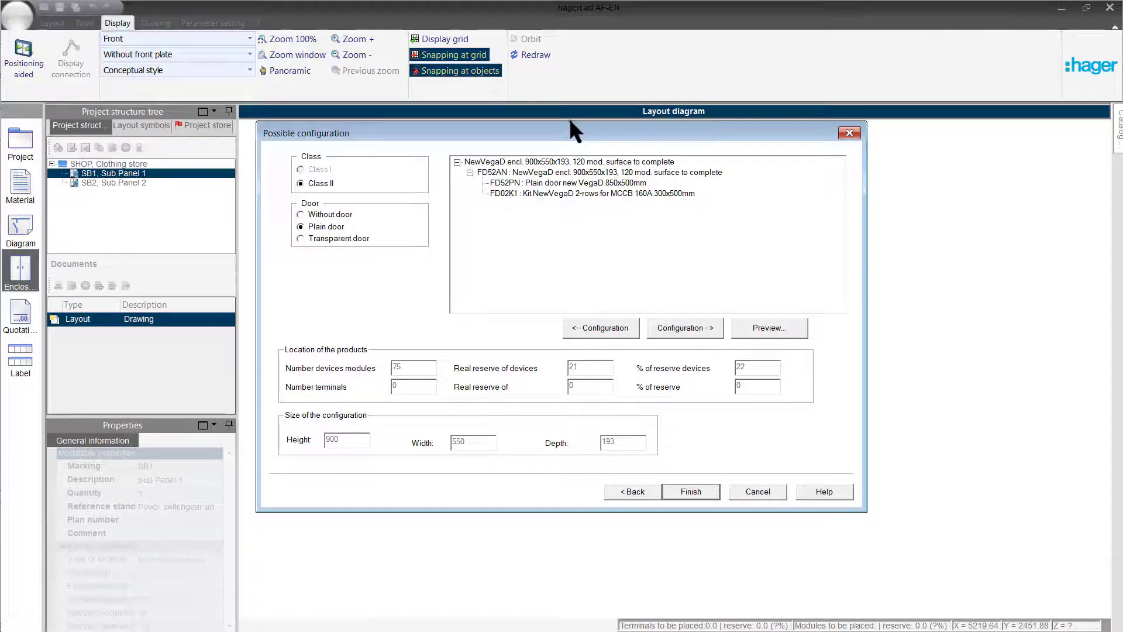
pyautogui.moveTo(571, 120); pyautogui.dragTo(317, 156)
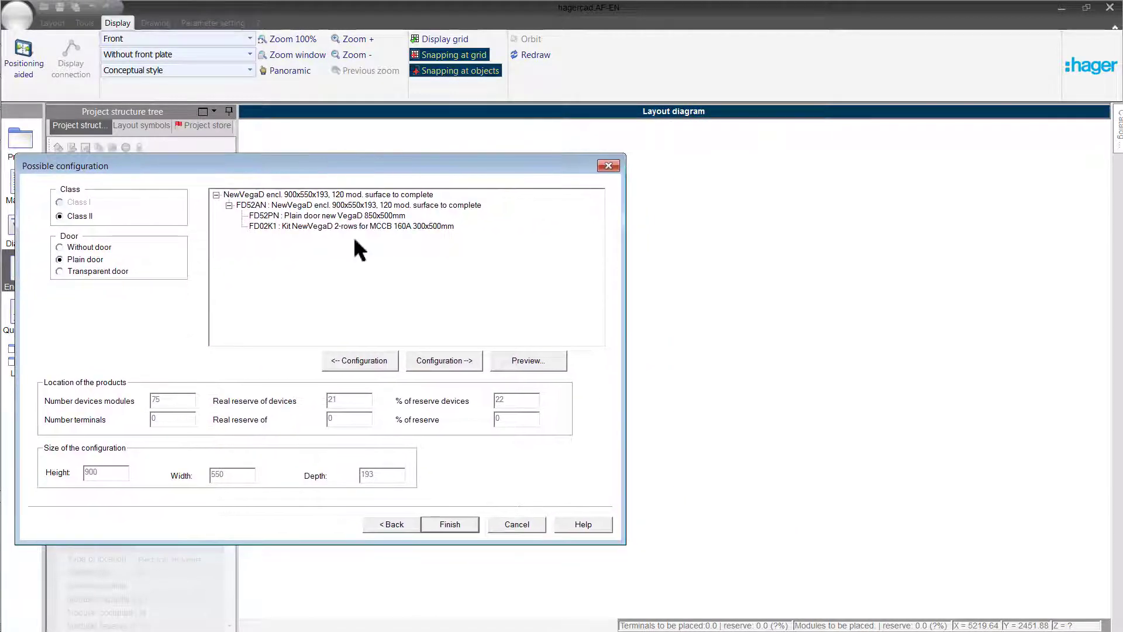
pyautogui.click(512, 359)
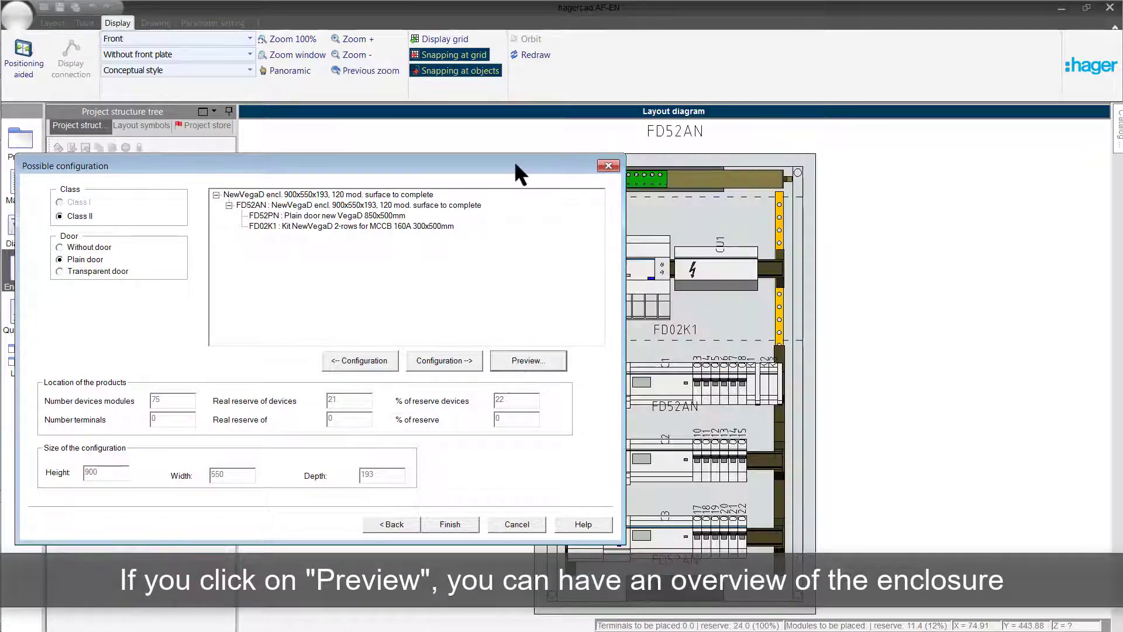
pyautogui.moveTo(515, 164); pyautogui.dragTo(414, 164)
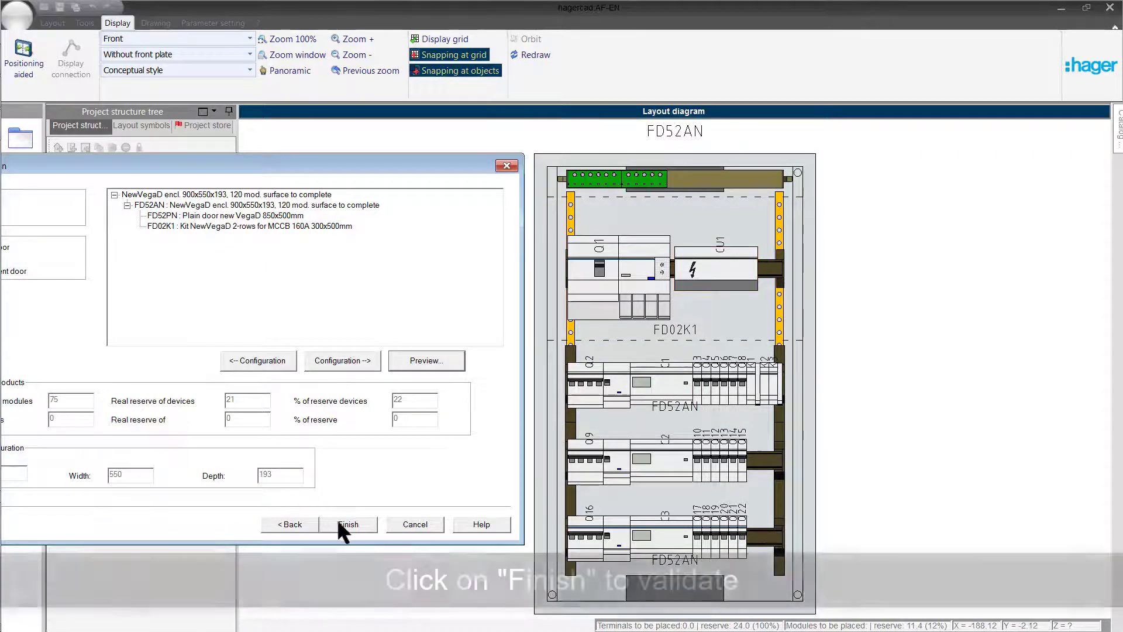
pyautogui.click(335, 522)
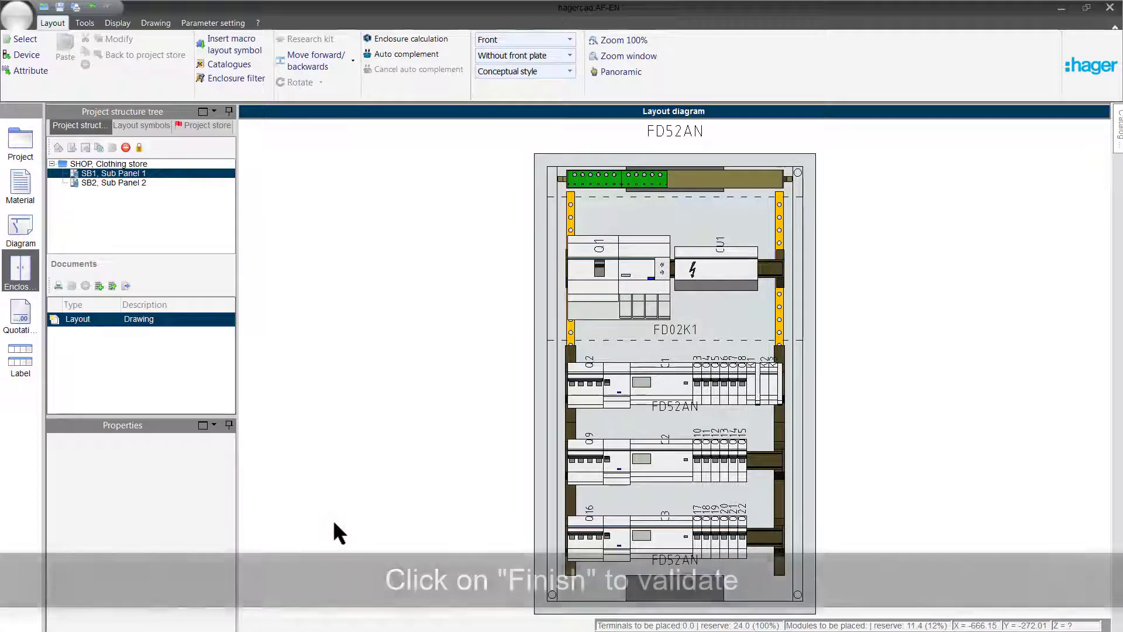
# Examine the enclosure in the bottom and isometric views, showing the isometric view with and without the front plate.
pyautogui.click(569, 39)
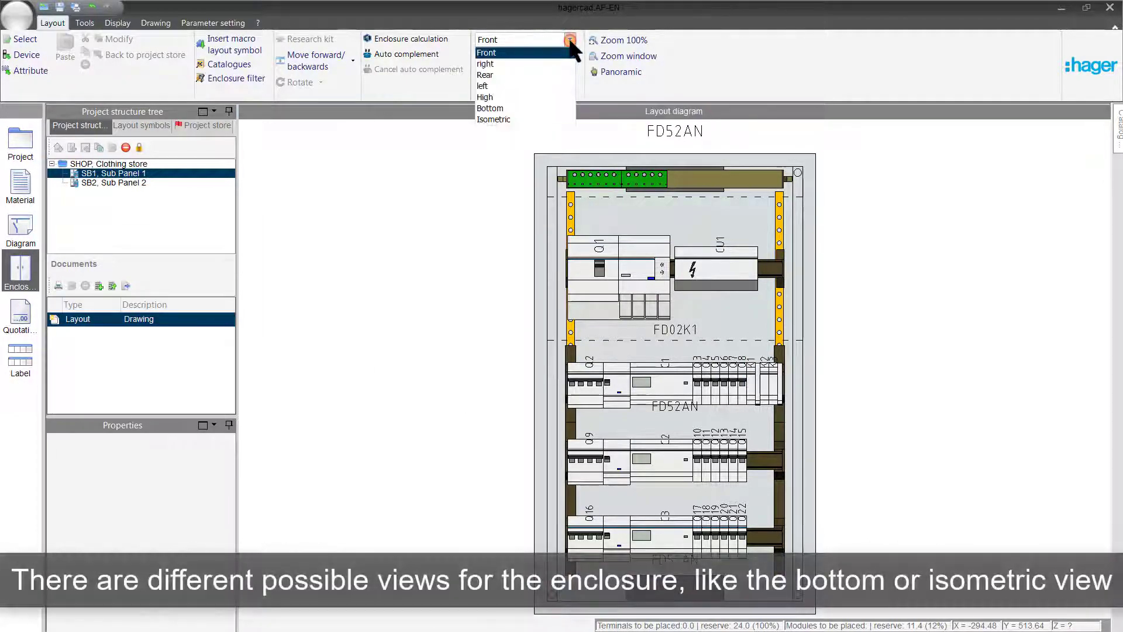
pyautogui.click(490, 108)
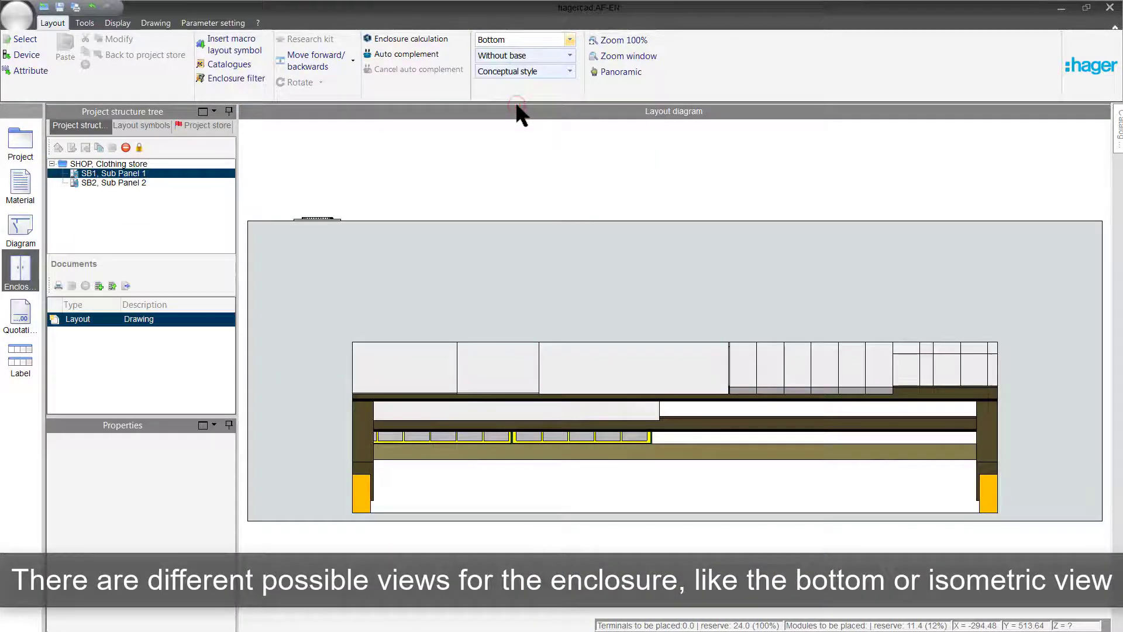
pyautogui.click(569, 39)
pyautogui.click(500, 114)
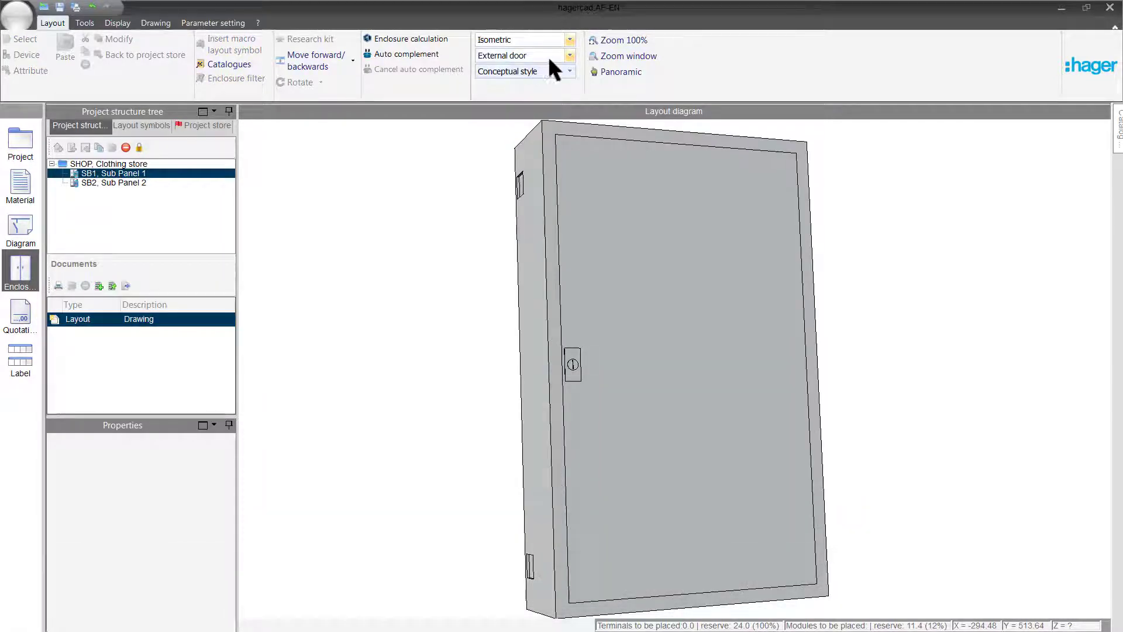
pyautogui.click(569, 55)
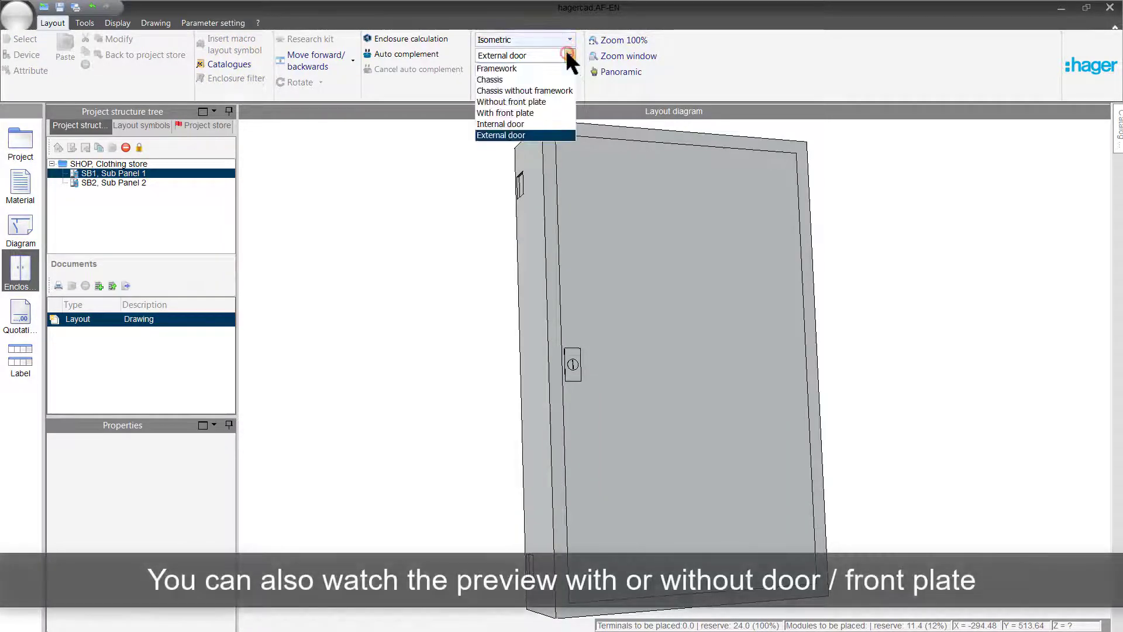
pyautogui.click(518, 113)
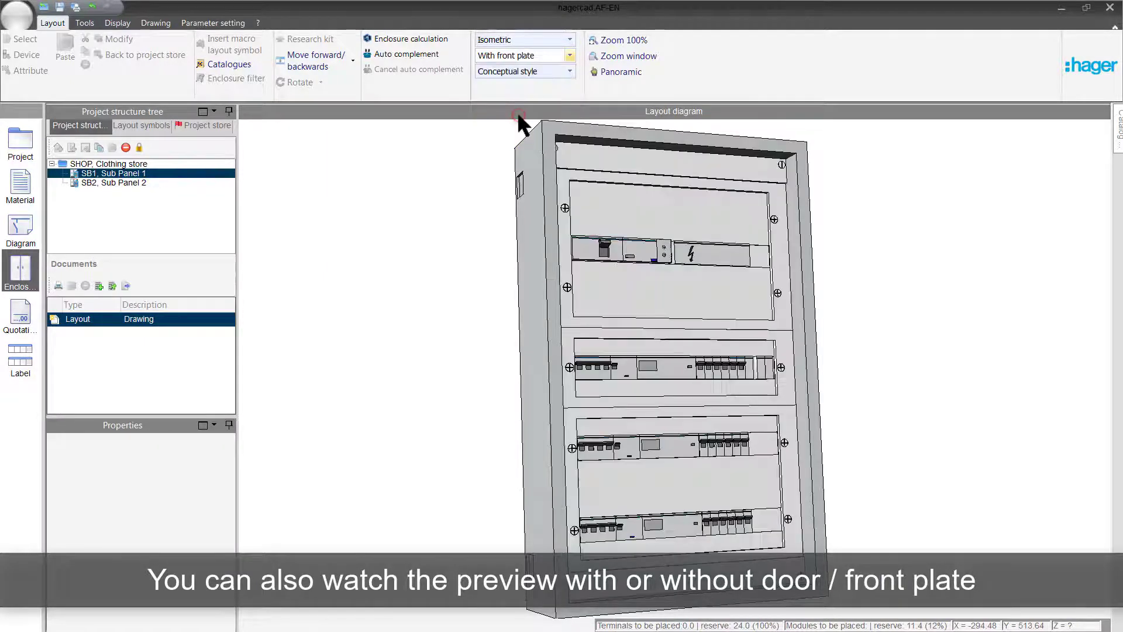
pyautogui.click(568, 55)
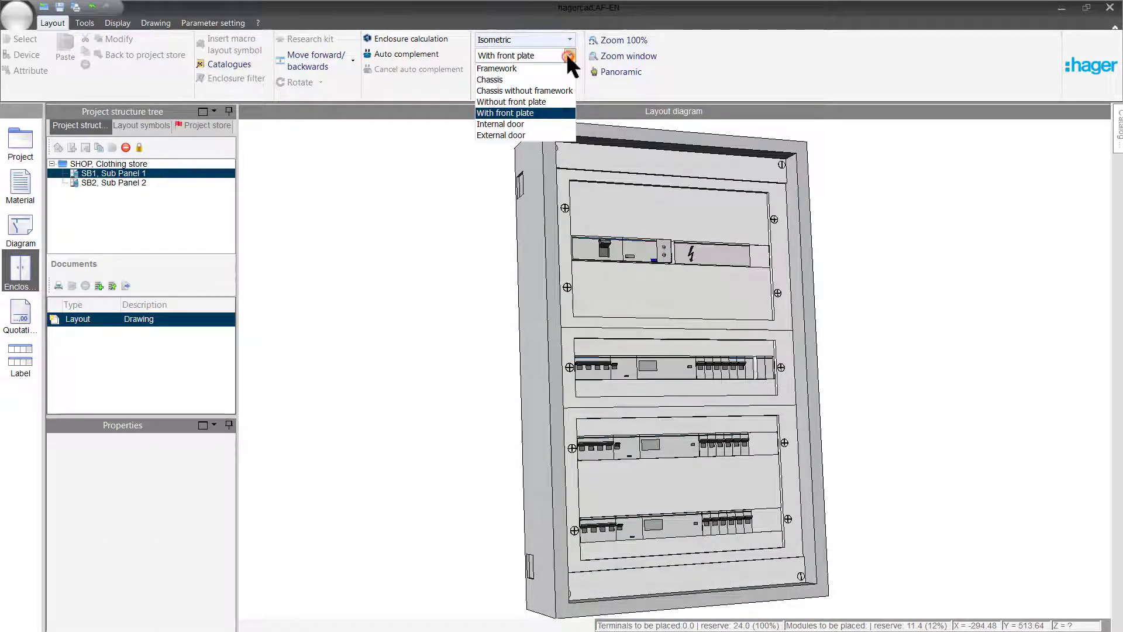
pyautogui.click(529, 101)
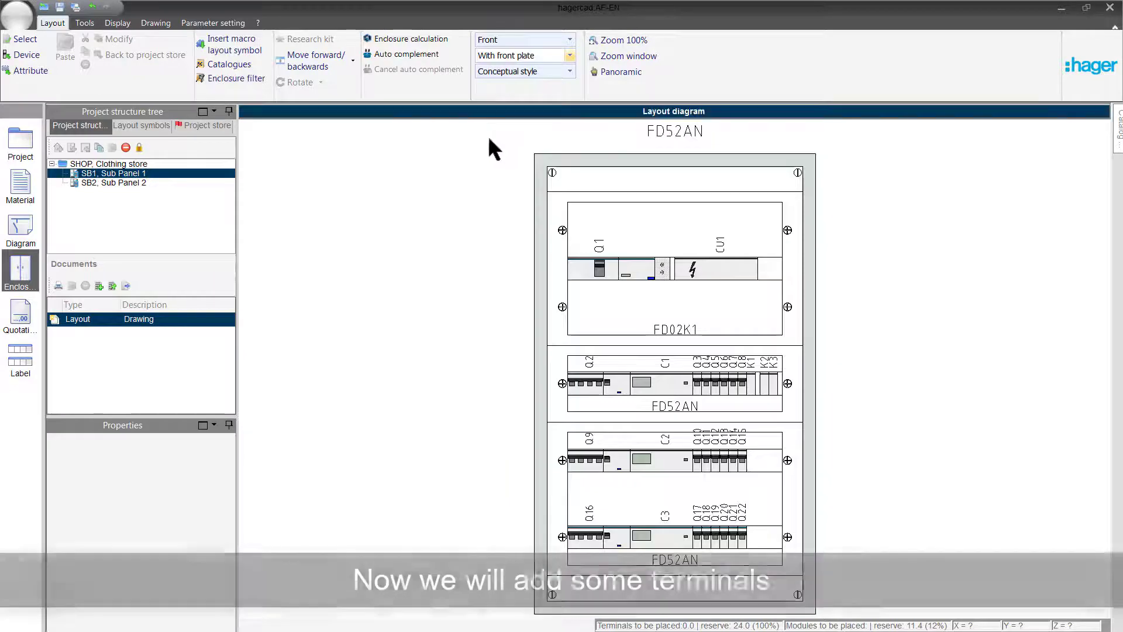
# Run the terminal block calculation for Sub Panel 1 and allocate references to the terminals of block X1.
pyautogui.click(21, 230)
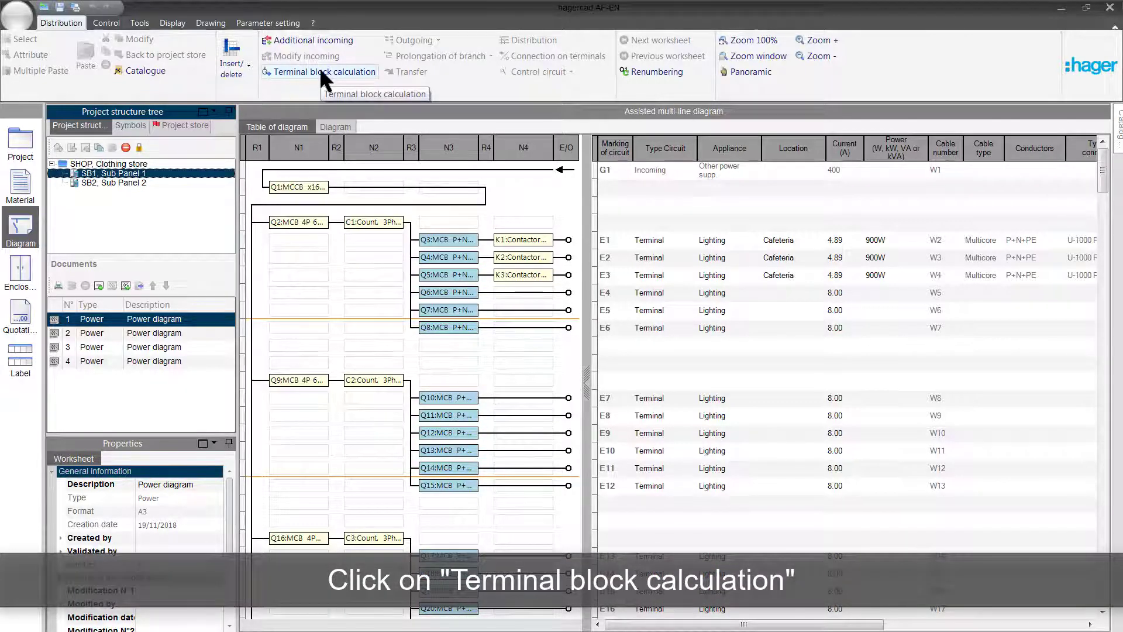
pyautogui.click(320, 69)
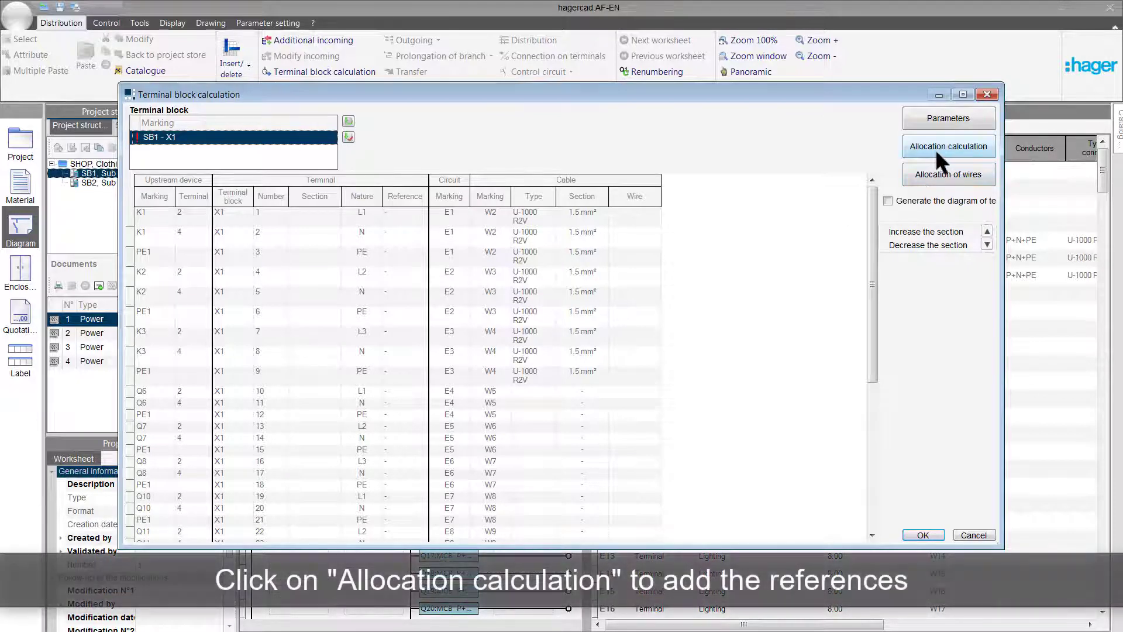
pyautogui.click(939, 143)
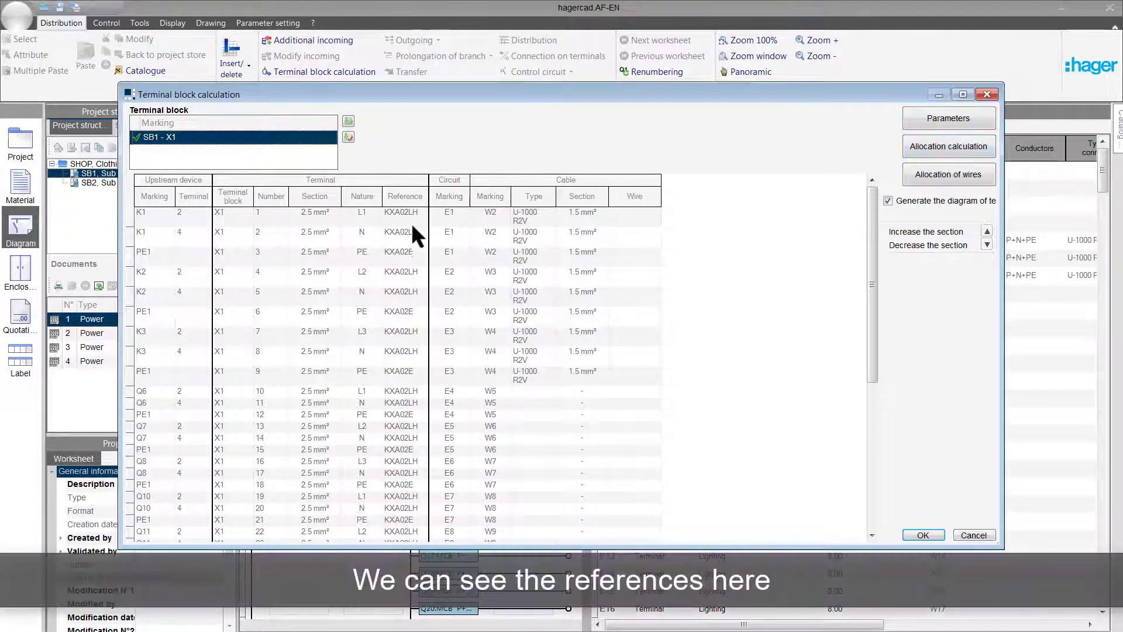
pyautogui.click(923, 533)
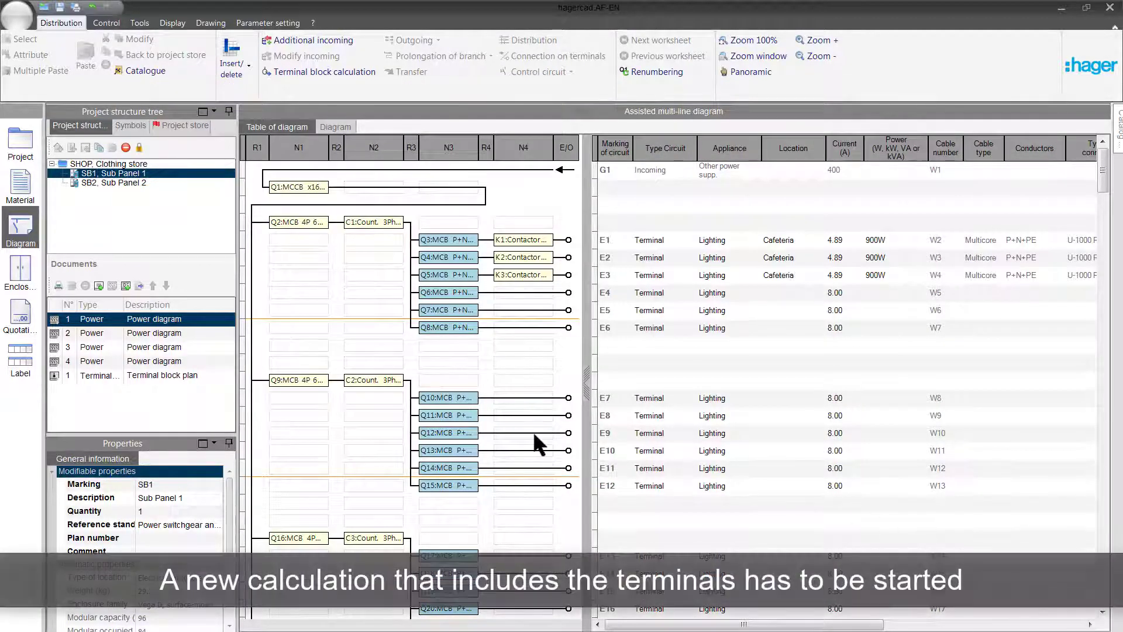
# Recalculate the enclosure with the terminals included, keeping the existing criteria and switching the terminal block position to the bottom.
pyautogui.click(21, 270)
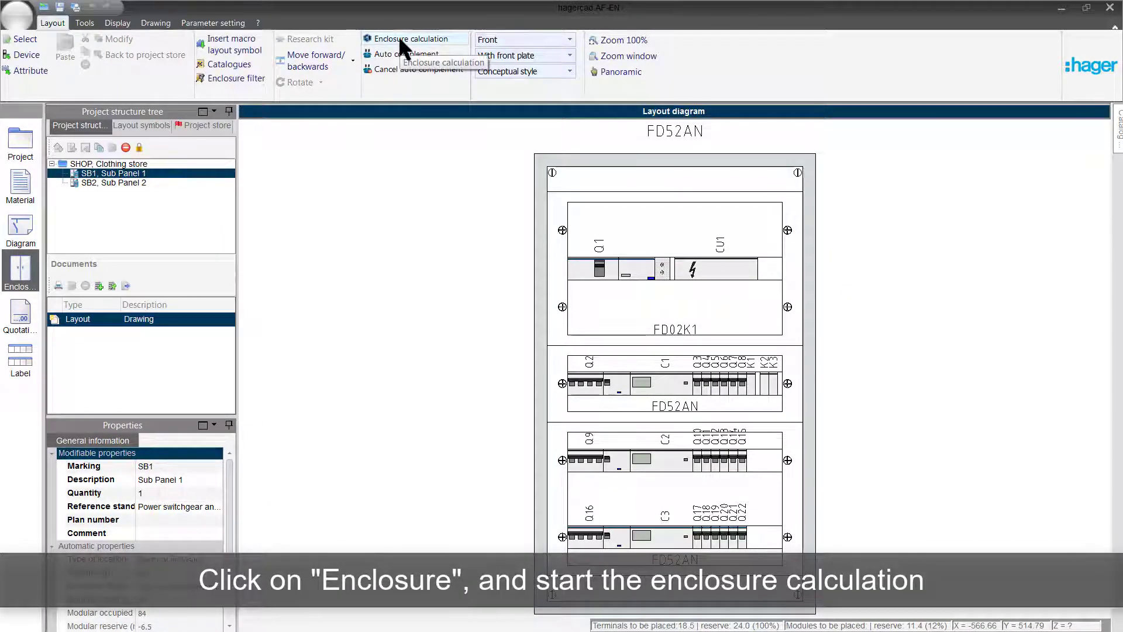
pyautogui.click(400, 38)
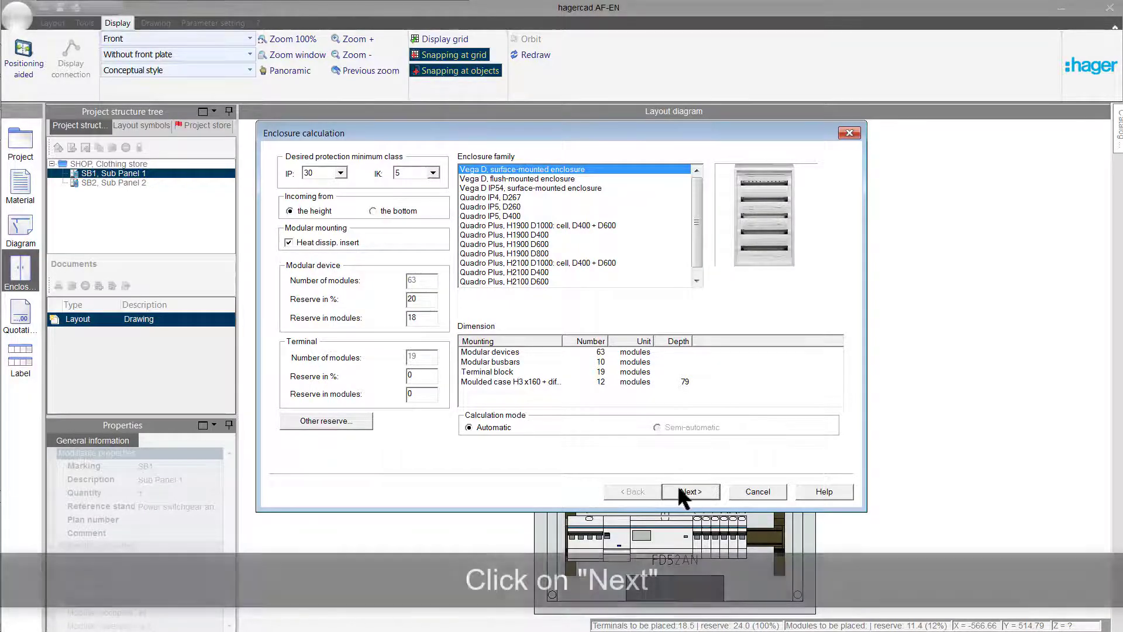
pyautogui.click(678, 493)
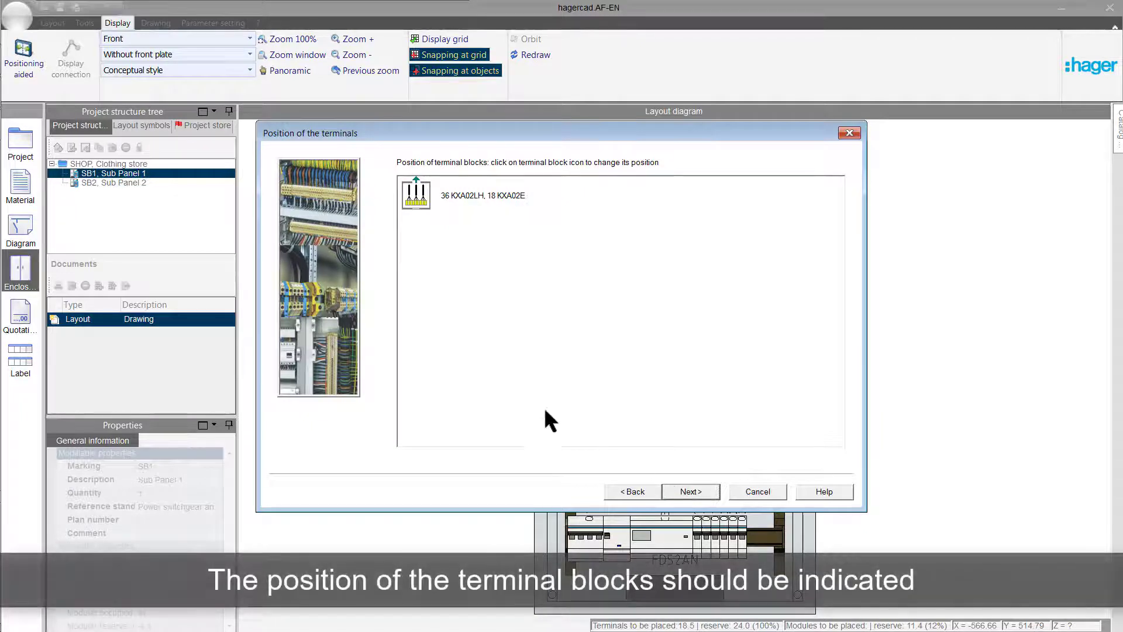
pyautogui.click(414, 190)
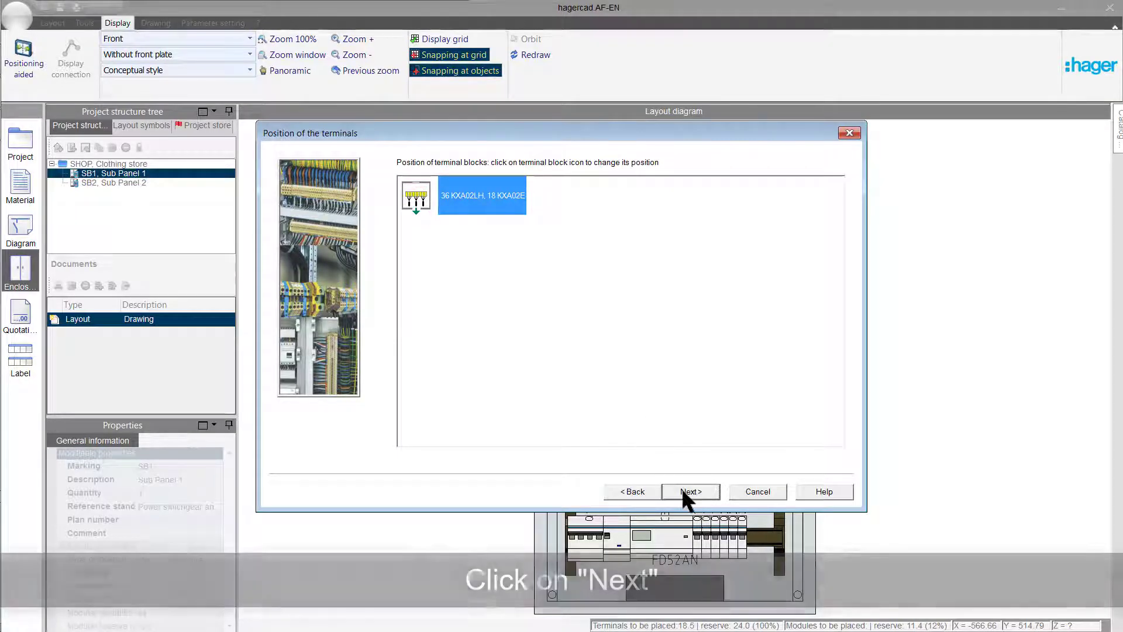
pyautogui.click(682, 490)
# Choose a plain door for the recalculated enclosure, preview its layout and validate the new configuration.
pyautogui.moveTo(674, 139); pyautogui.dragTo(473, 140)
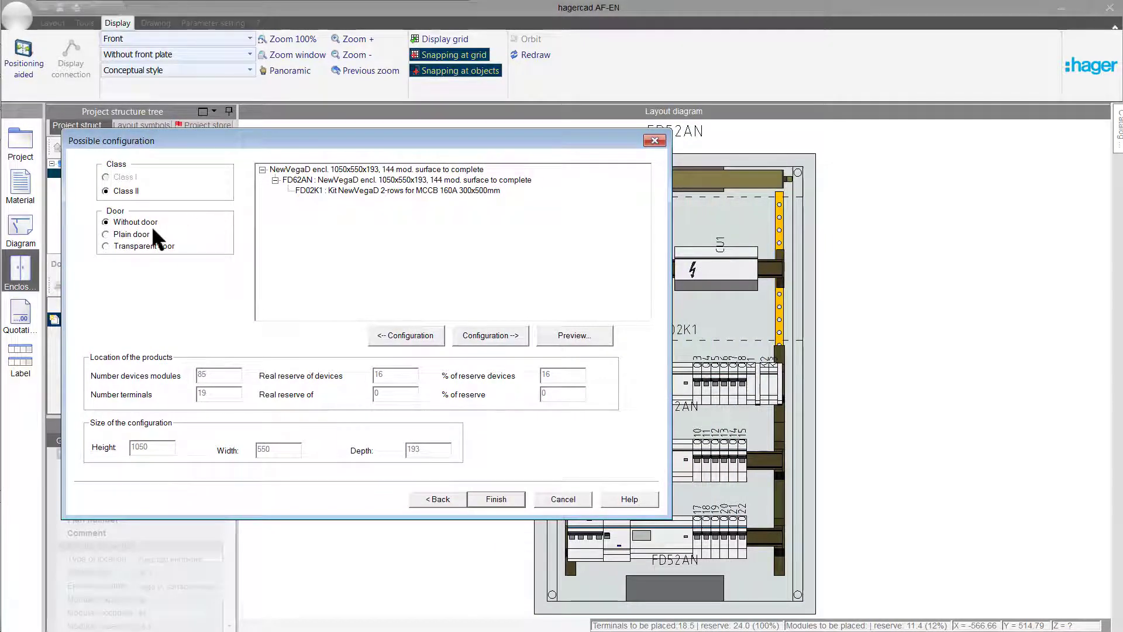
pyautogui.click(110, 233)
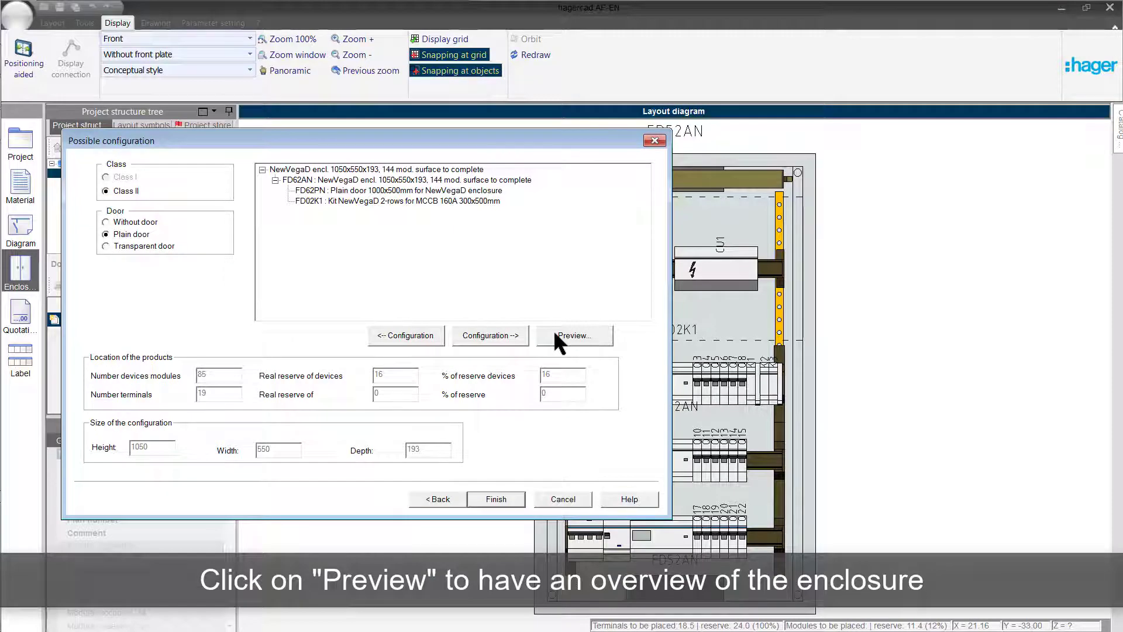
pyautogui.click(555, 333)
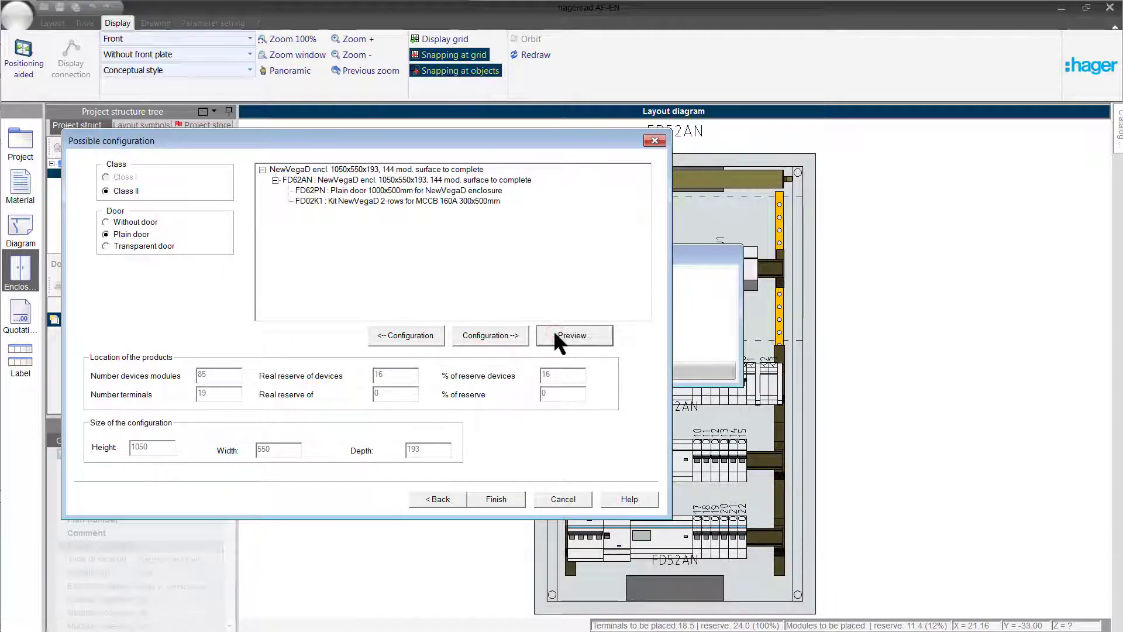
pyautogui.moveTo(583, 140); pyautogui.dragTo(446, 190)
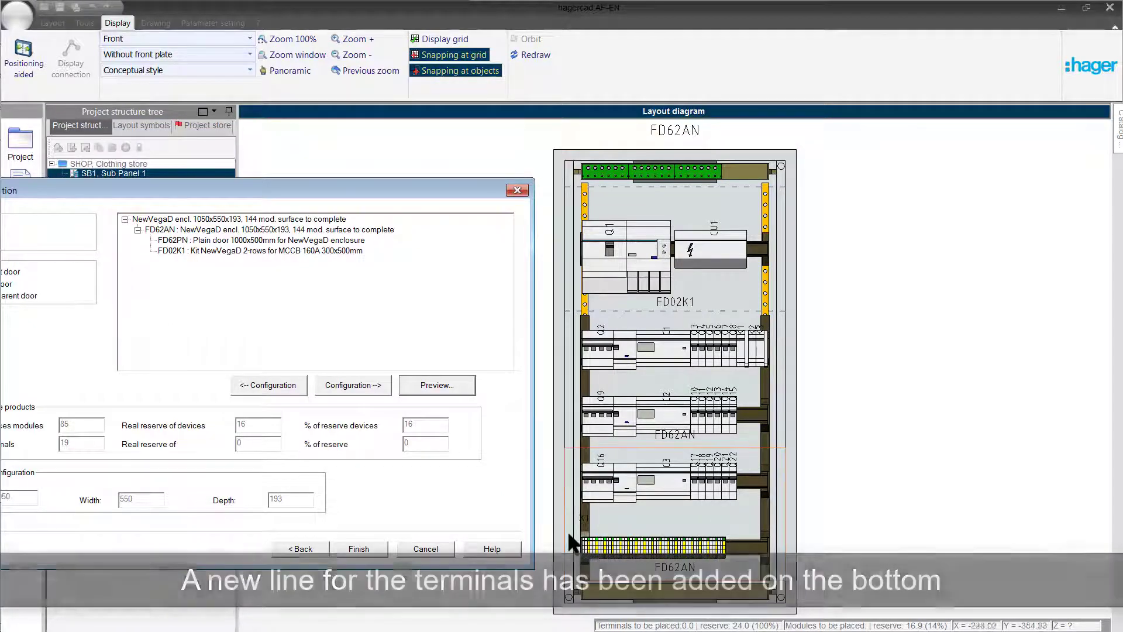
pyautogui.click(358, 549)
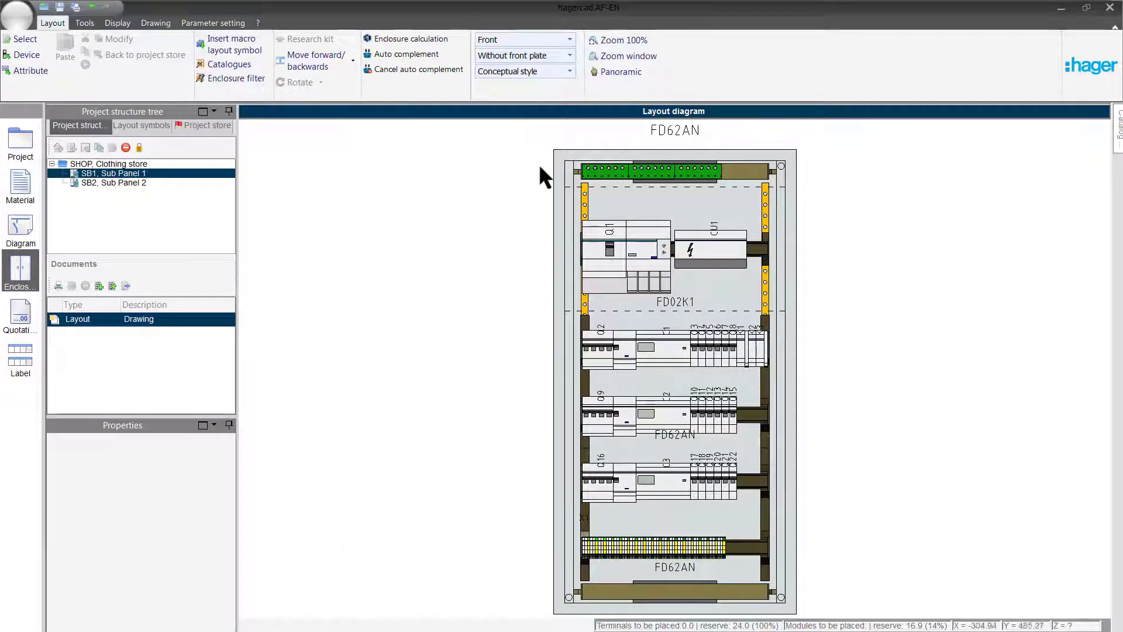
# Show the front view of the enclosure with its front plate and return to the material list.
pyautogui.click(530, 55)
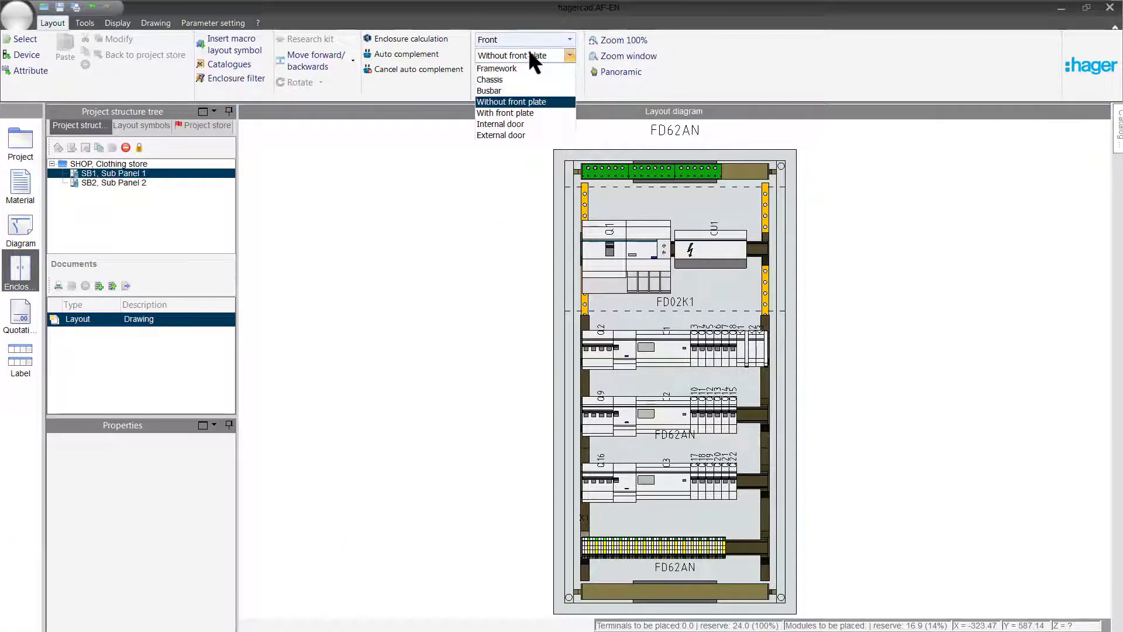
pyautogui.click(500, 116)
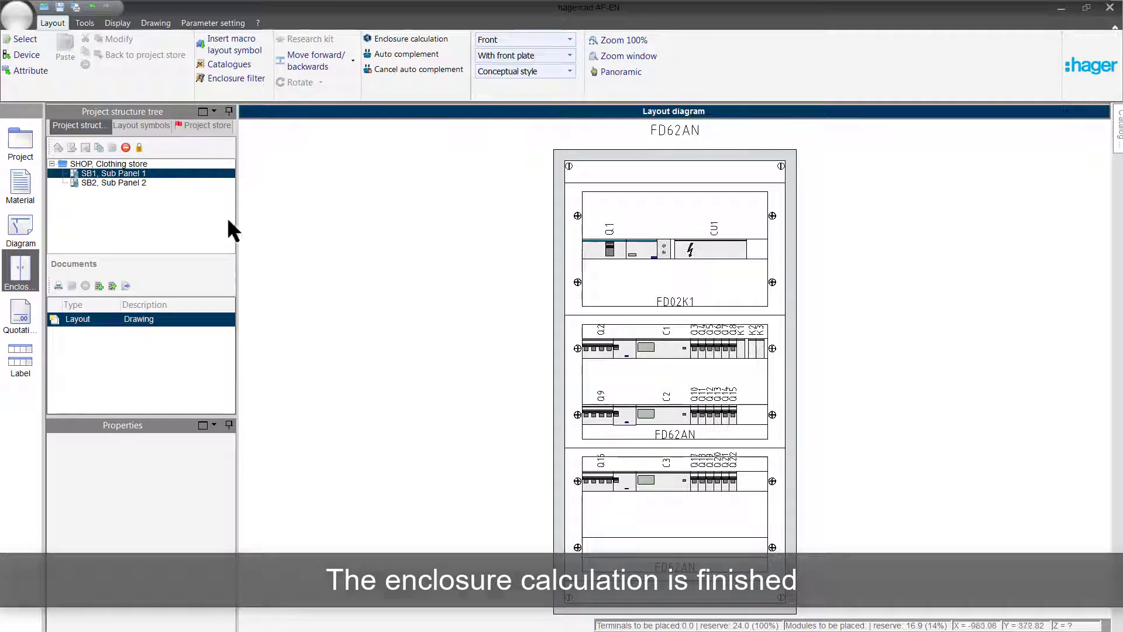
pyautogui.click(24, 196)
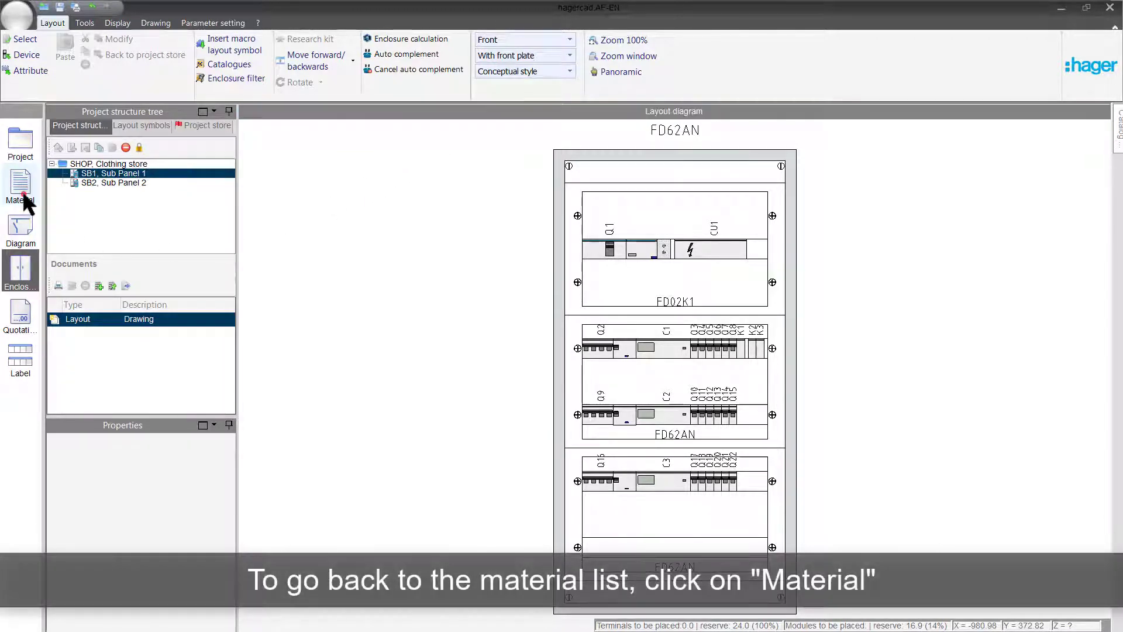